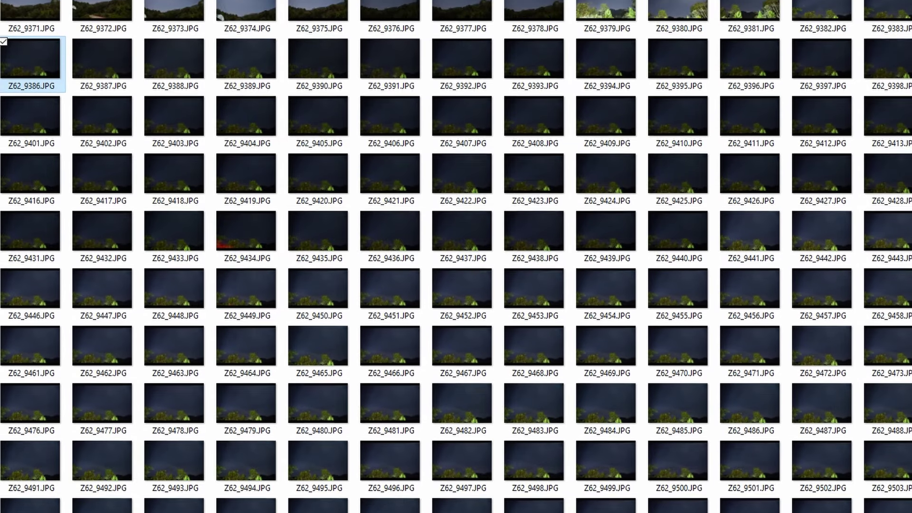
Preview frame Z62_9418 full screen, advance to the next brighter frame, then close the viewer
scroll(456, 257, down, 1)
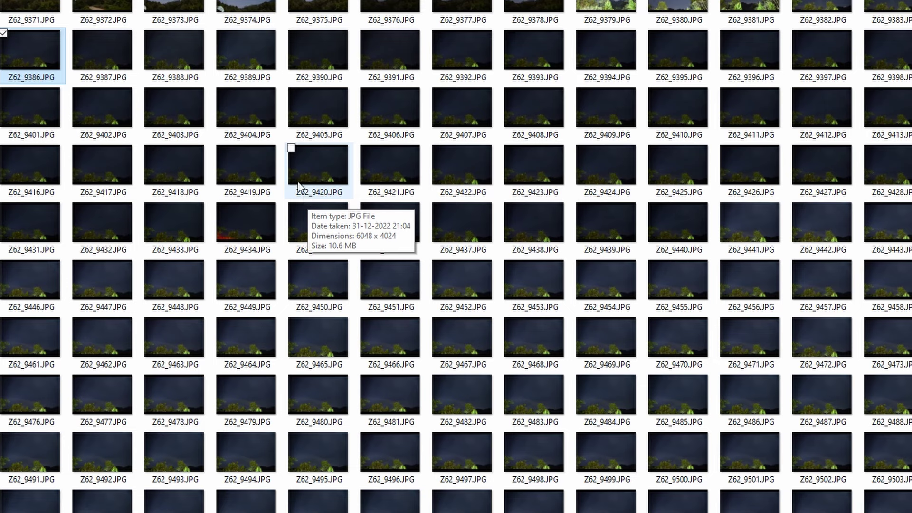
double_click(188, 164)
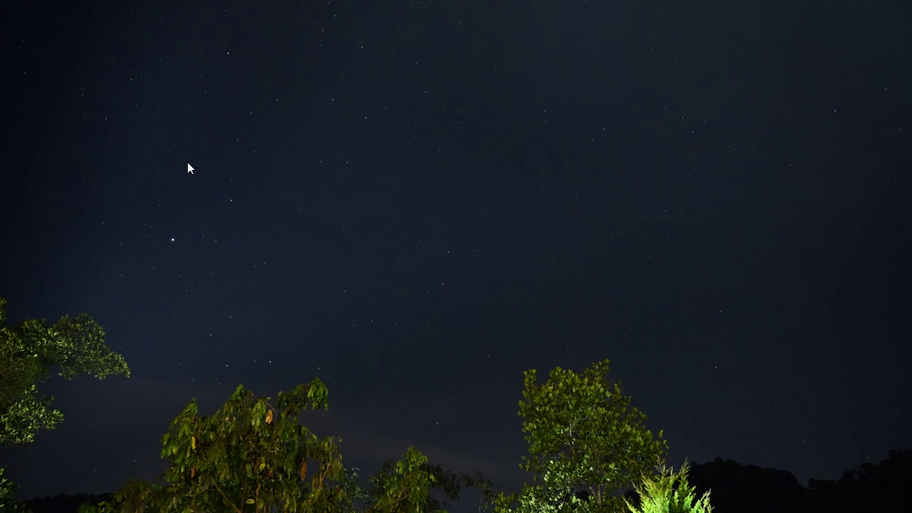
key(Right)
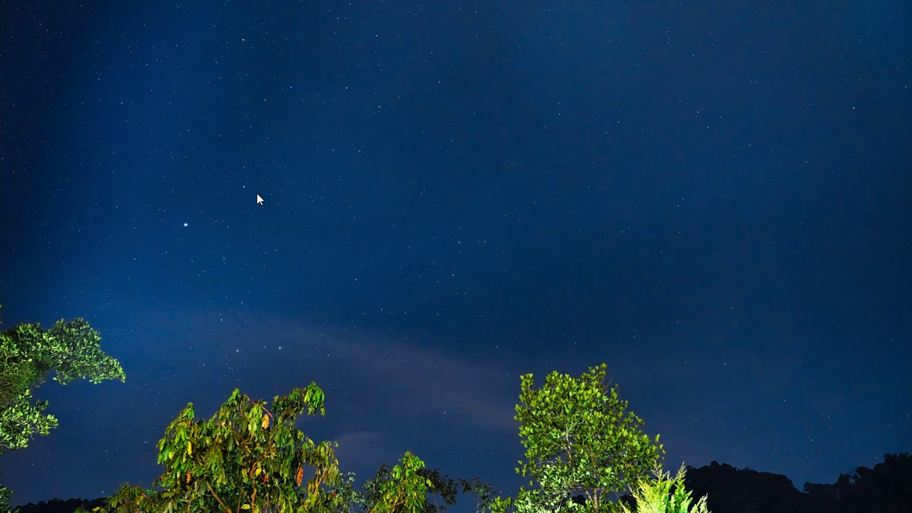
key(Escape)
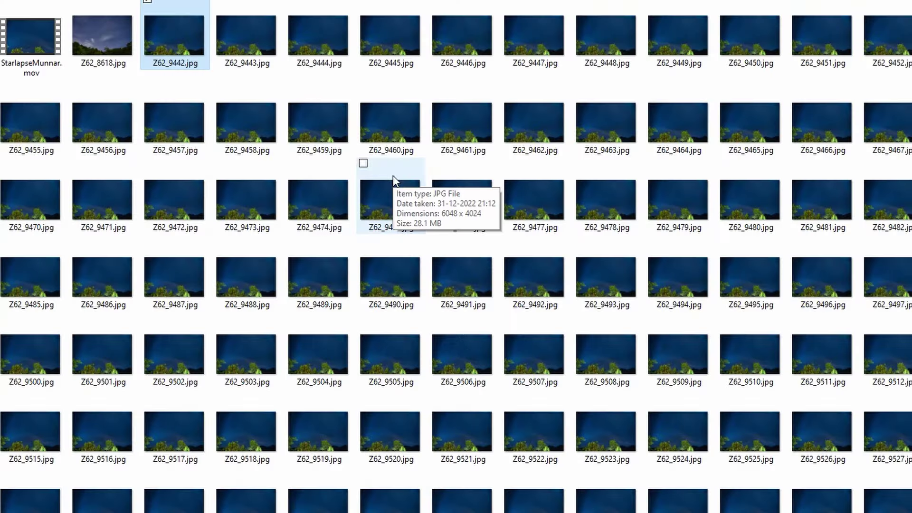
Select the frames from Z62_9442 to the last one and confirm in Properties: 215 files, 5.94 GB
scroll(393, 180, down, 10)
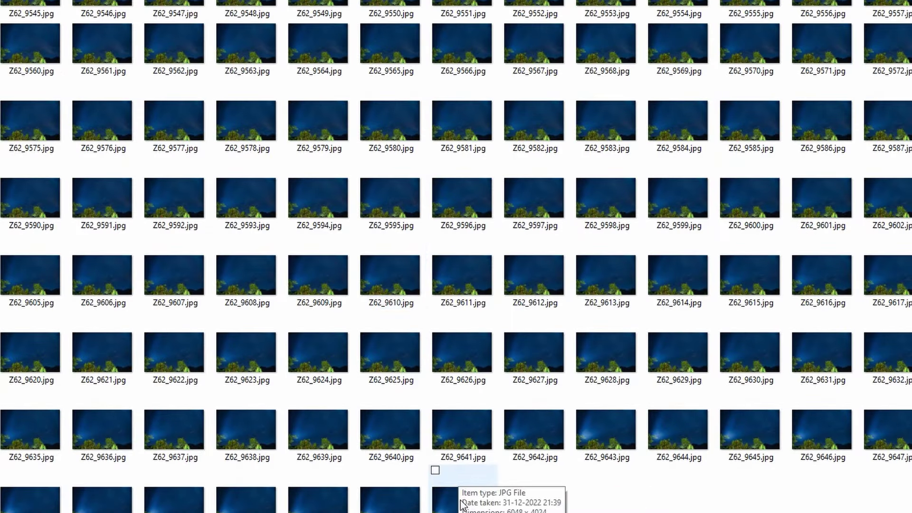
shift+click(460, 475)
right_click(459, 415)
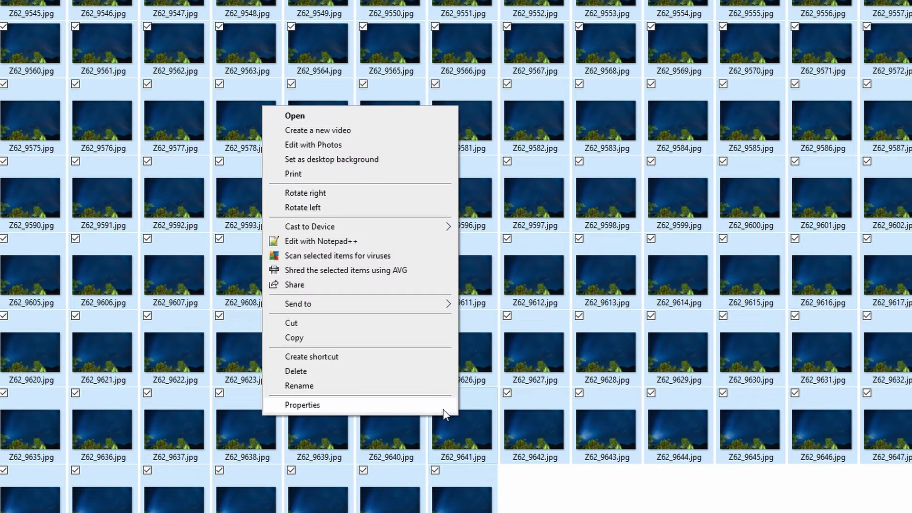
click(443, 407)
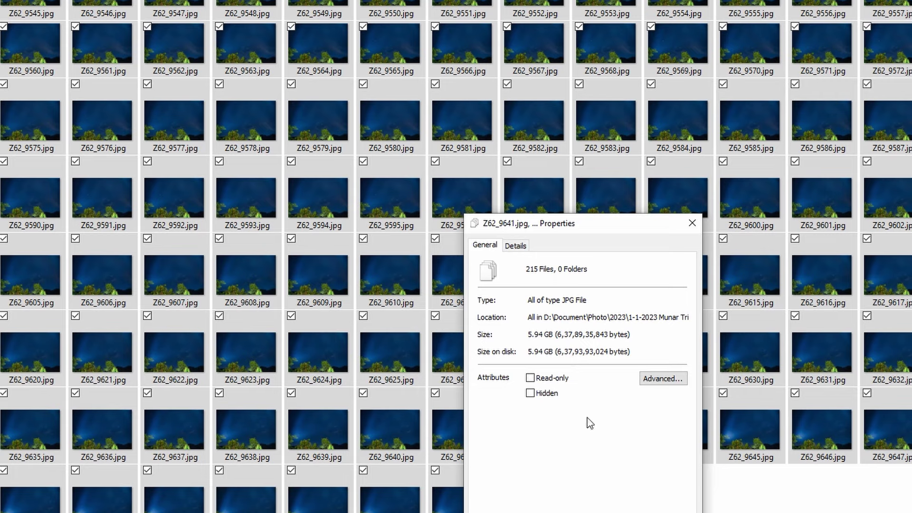
click(621, 508)
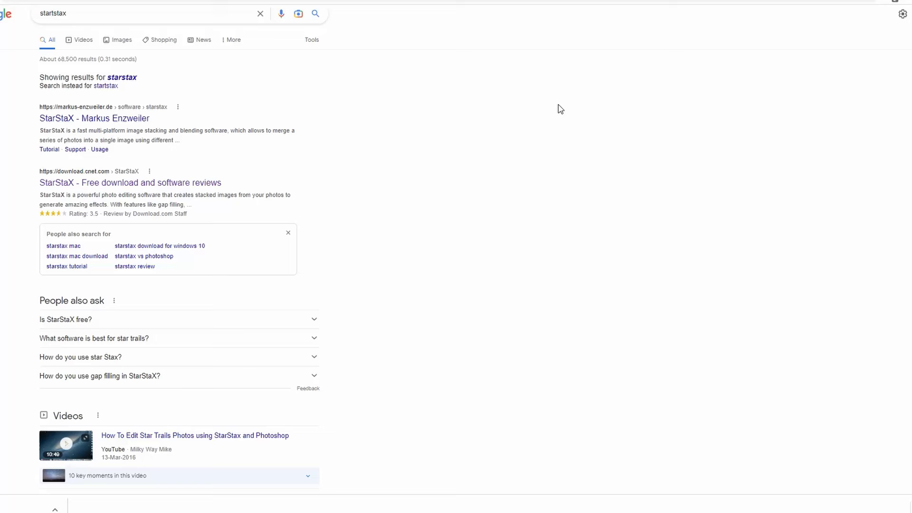
scroll(281, 122, down, 1)
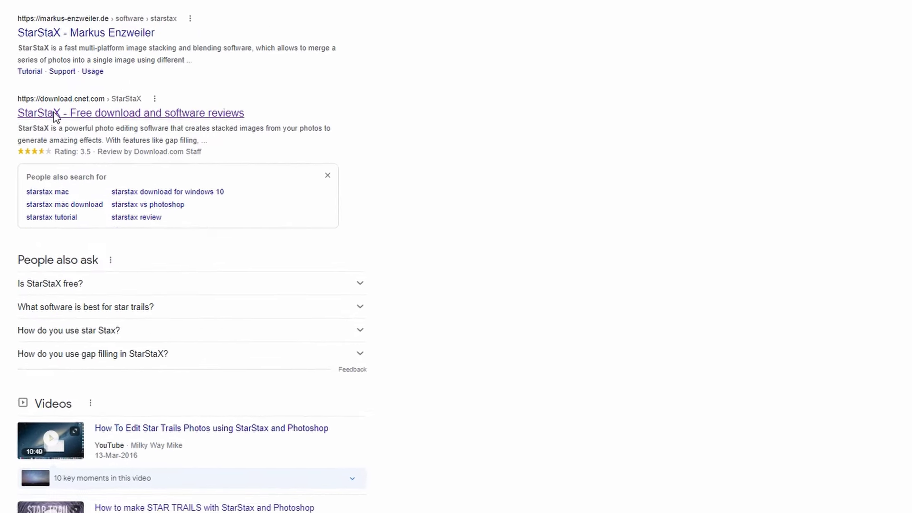
Open the 'StarStaX - Free download and software reviews' search result
click(55, 116)
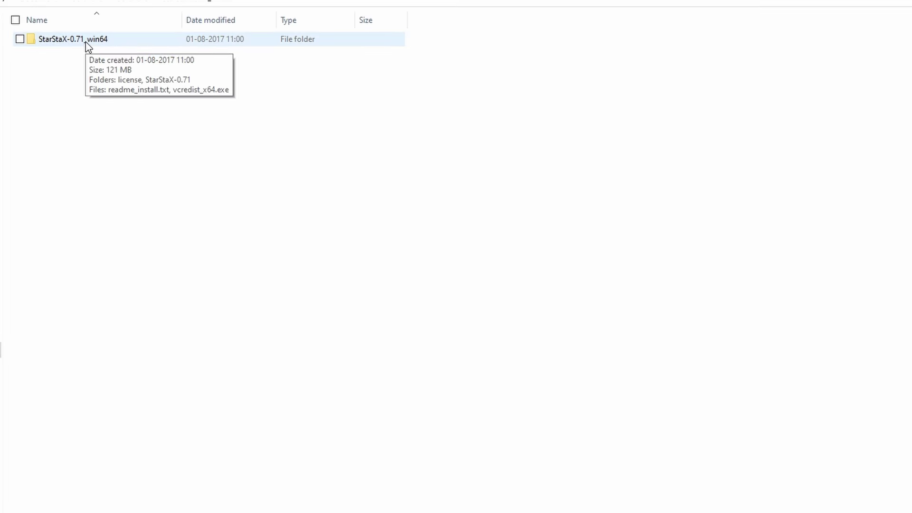
Launch StarStaX from the StarStaX-0.71_win64 folder and maximize its window
double_click(86, 43)
click(78, 55)
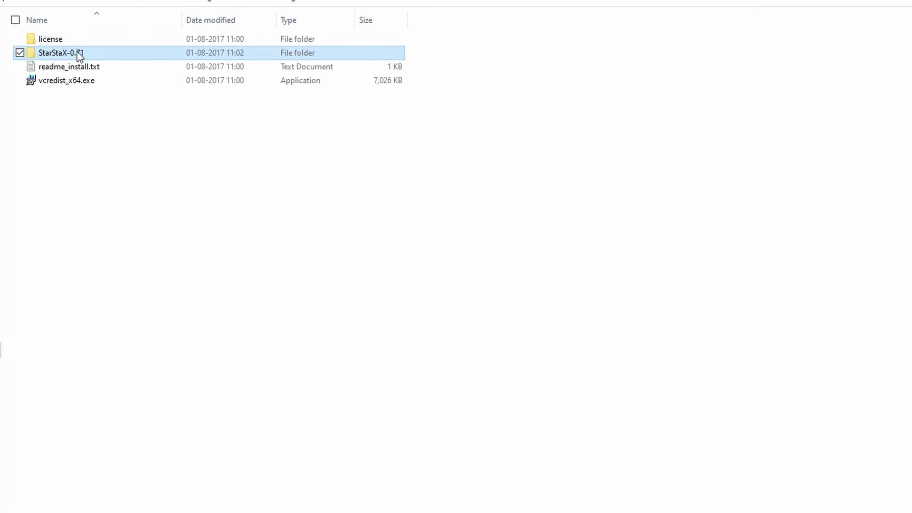
double_click(79, 54)
scroll(88, 277, down, 7)
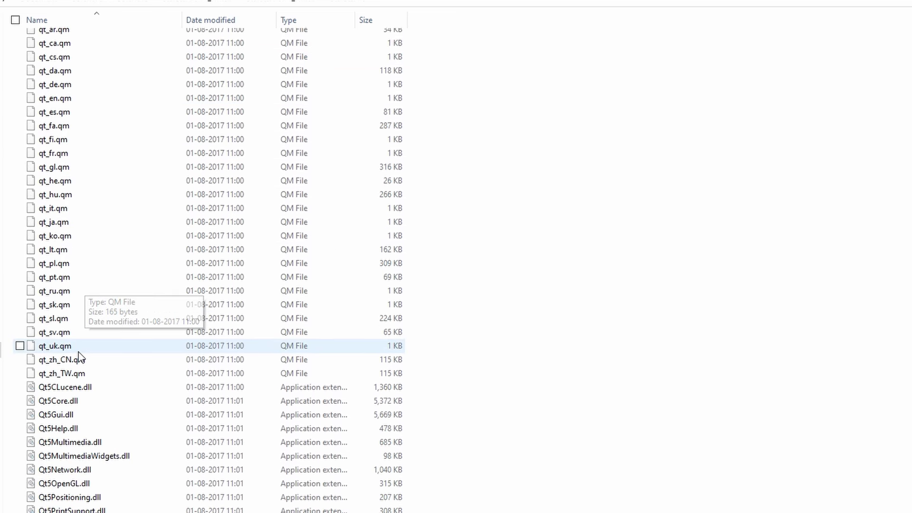
scroll(80, 357, down, 4)
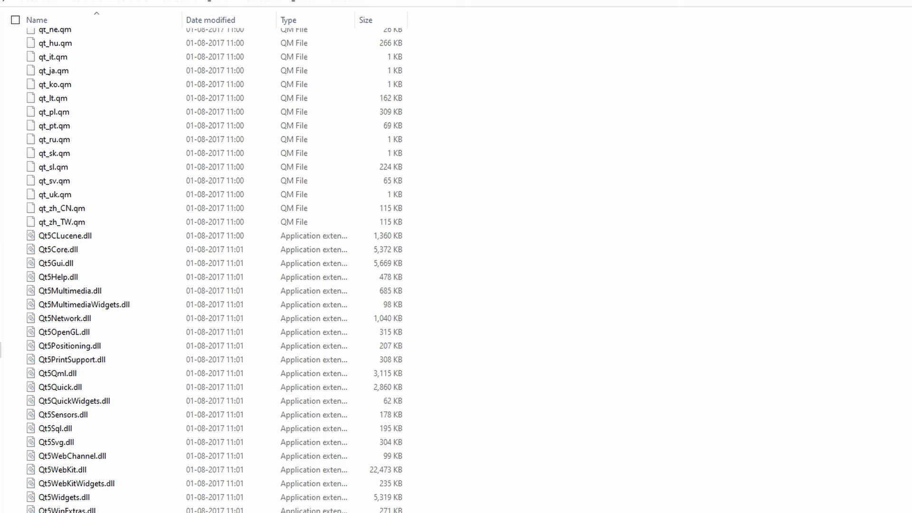
double_click(166, 500)
click(643, 7)
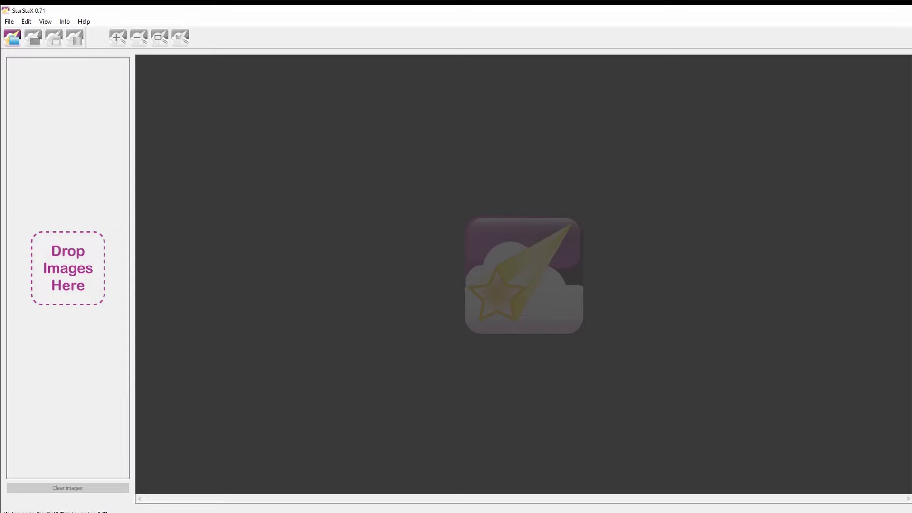
Select frames Z62_9442 through Z62_9656 and drag them into StarStaX's Input Images list
mouse_move(251, 512)
click(252, 489)
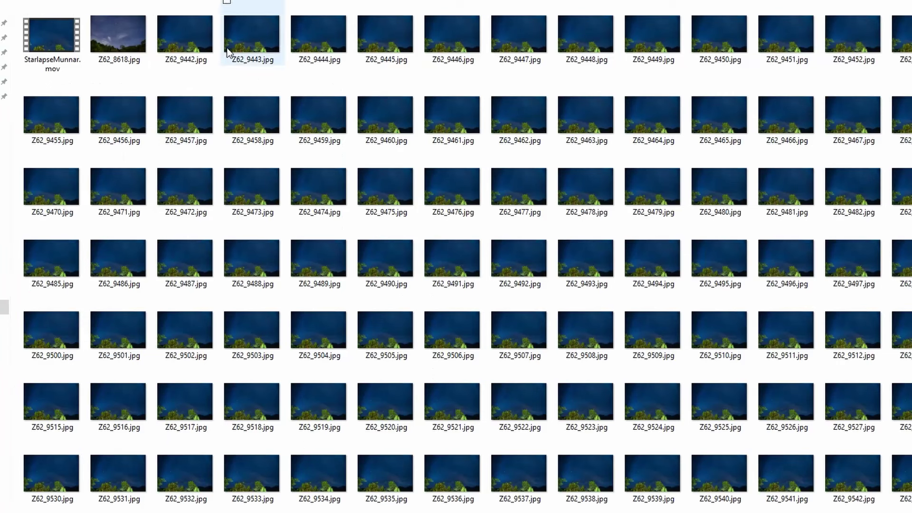
click(196, 36)
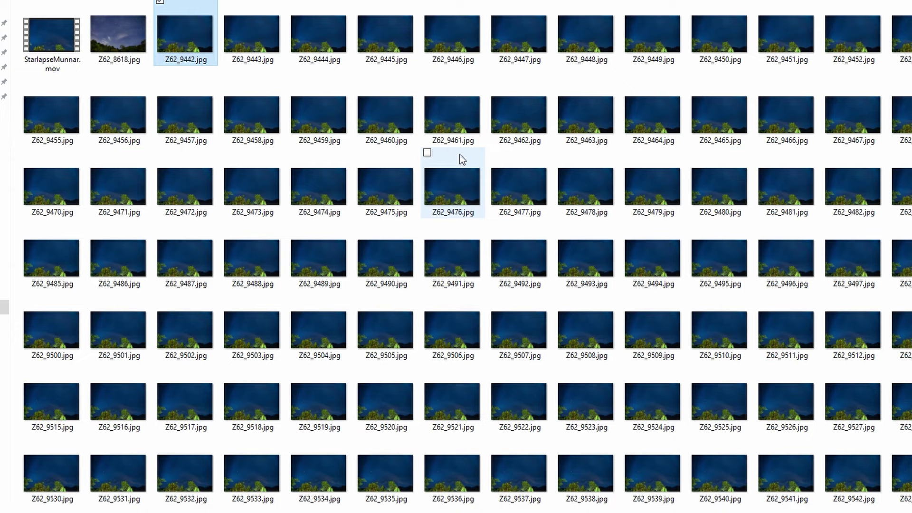
scroll(460, 159, down, 5)
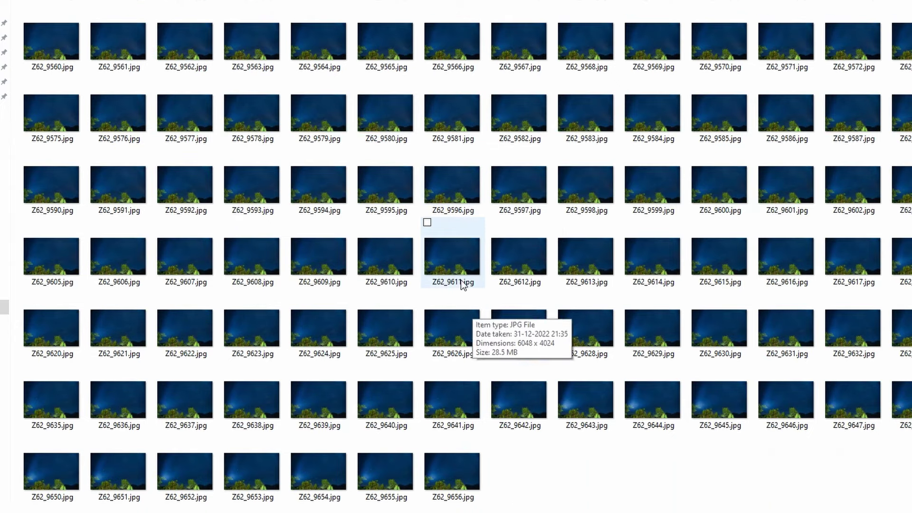
shift+click(434, 468)
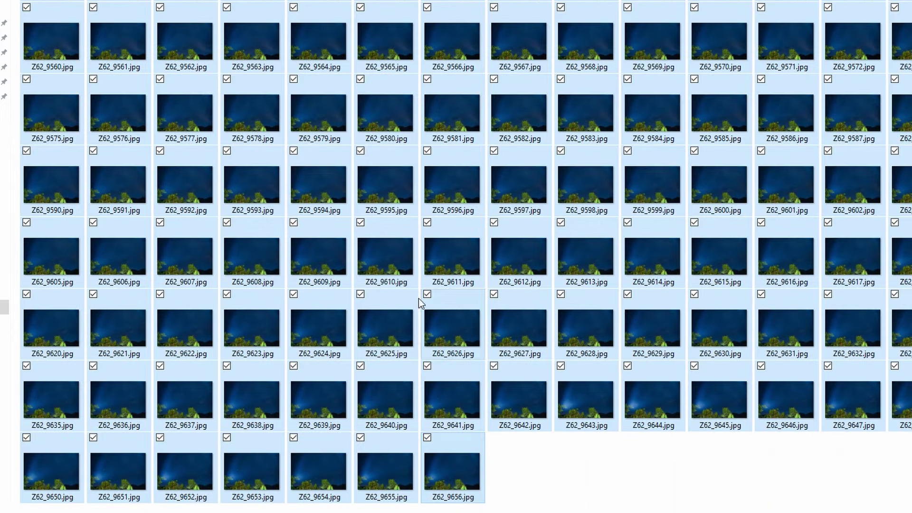
drag(378, 258, 67, 325)
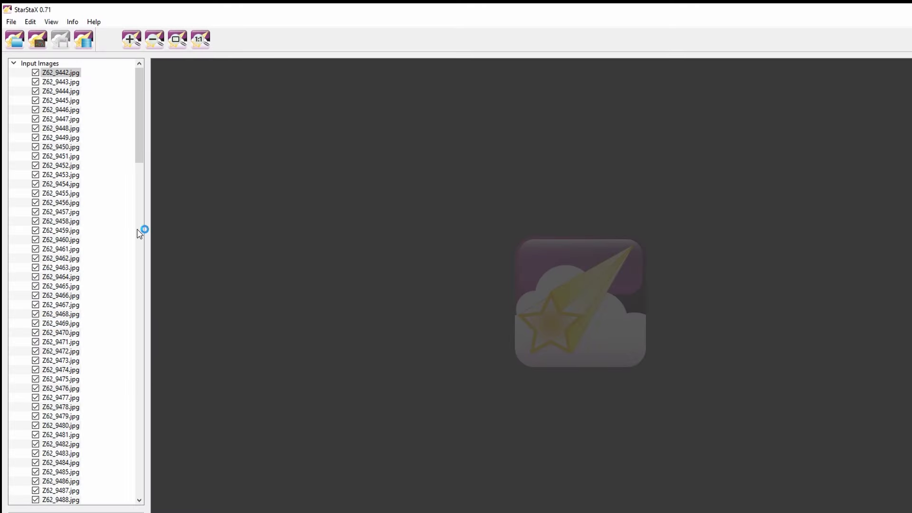
Blend the frames in Lighten mode and save as StarStaX_Z62_9442-Z62_9656_lighten.jpg
drag(144, 142, 219, 156)
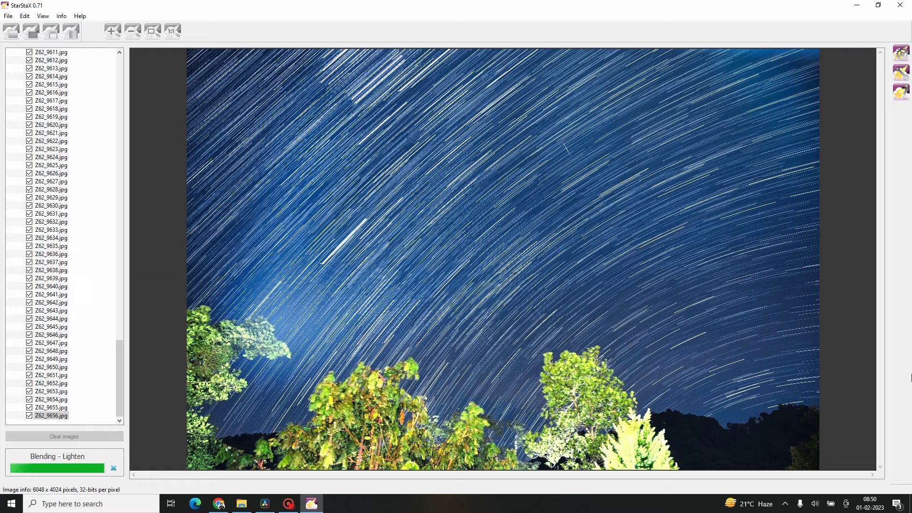
key(Return)
click(8, 15)
click(28, 53)
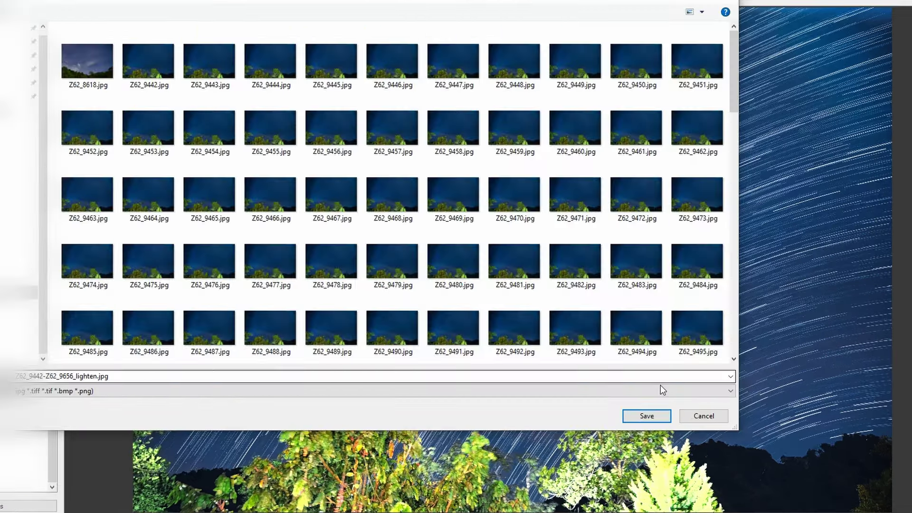
click(648, 415)
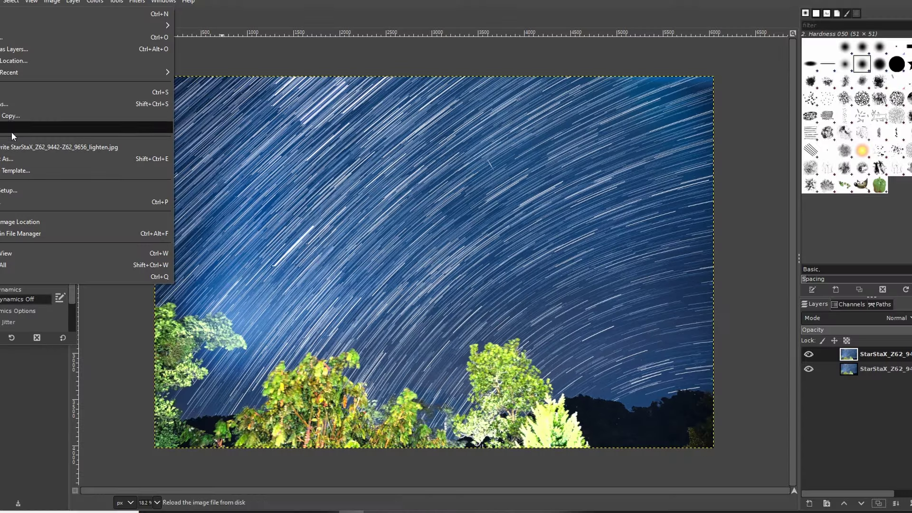
Load Z62_9443.jpg as a converted layer and give it a white layer mask
click(167, 50)
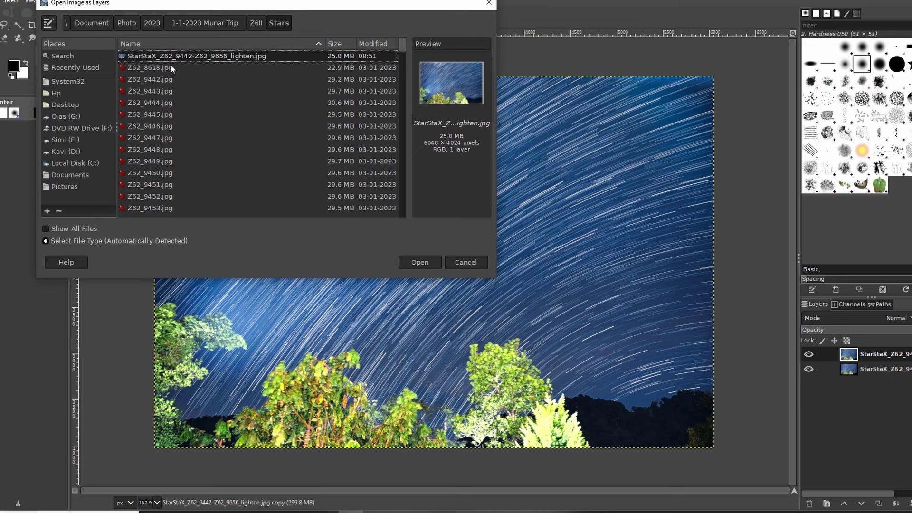
double_click(166, 90)
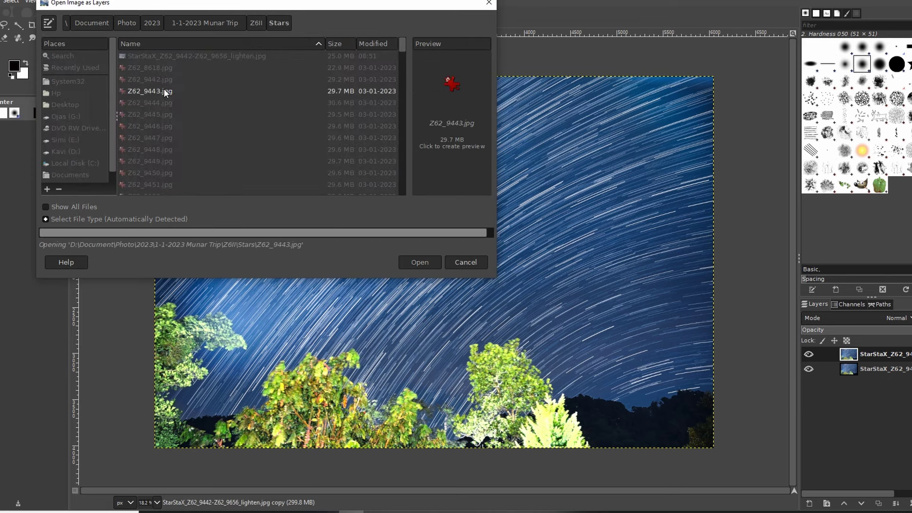
click(237, 249)
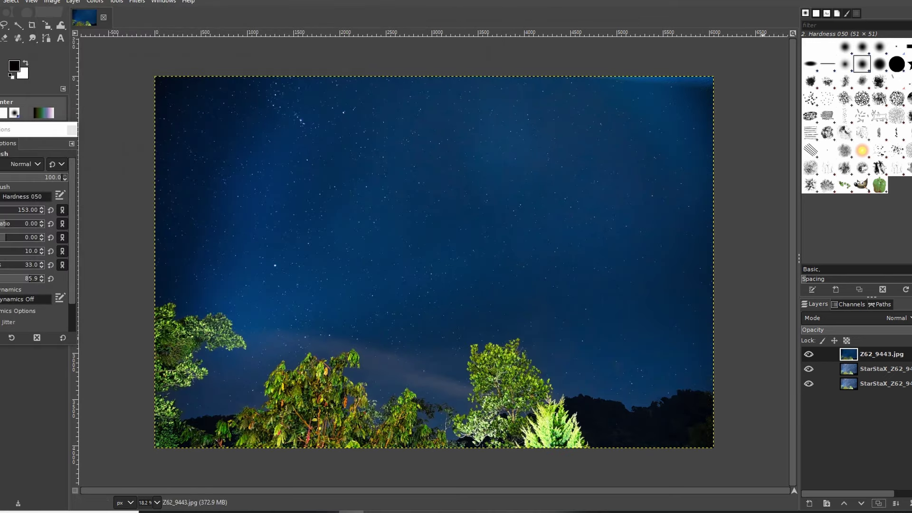
right_click(883, 354)
click(850, 193)
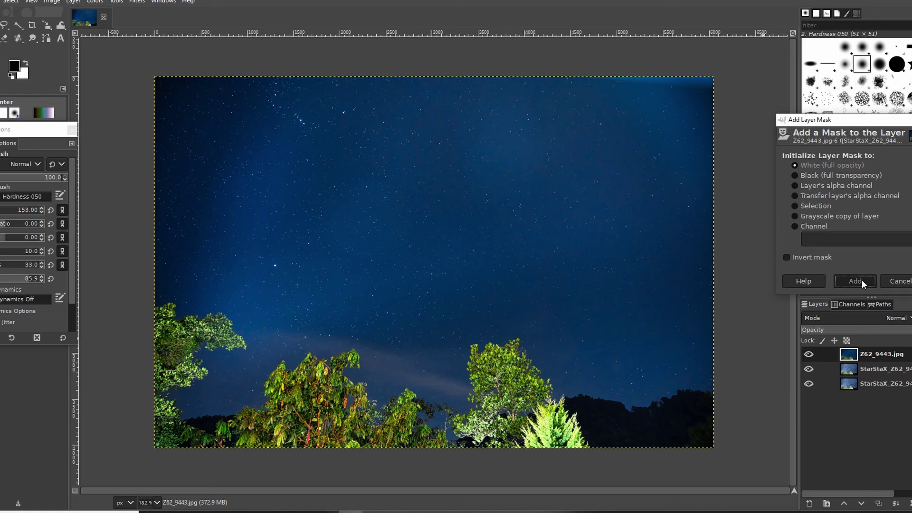
click(862, 280)
Paint the mask across the sky with a larger brush, then export Munnar_StarTrails.jpg at quality 100
drag(221, 128, 265, 136)
drag(19, 212, 44, 211)
mouse_move(308, 125)
mouse_down()
mouse_move(291, 127)
mouse_move(475, 95)
mouse_up()
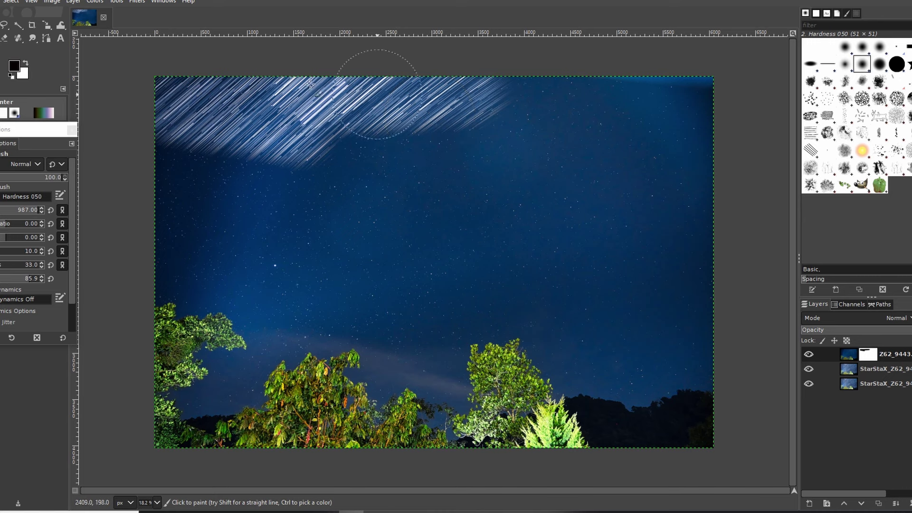
mouse_move(401, 119)
mouse_down()
mouse_move(722, 126)
mouse_move(162, 164)
mouse_move(687, 193)
mouse_move(204, 228)
mouse_move(145, 217)
mouse_move(685, 264)
mouse_move(667, 351)
mouse_move(674, 399)
mouse_move(600, 306)
mouse_move(621, 382)
mouse_move(434, 306)
mouse_move(326, 295)
mouse_move(280, 304)
mouse_move(175, 266)
mouse_move(261, 257)
mouse_move(477, 202)
mouse_move(692, 312)
mouse_move(661, 88)
mouse_move(251, 94)
mouse_move(162, 197)
mouse_move(414, 314)
mouse_move(557, 307)
mouse_up()
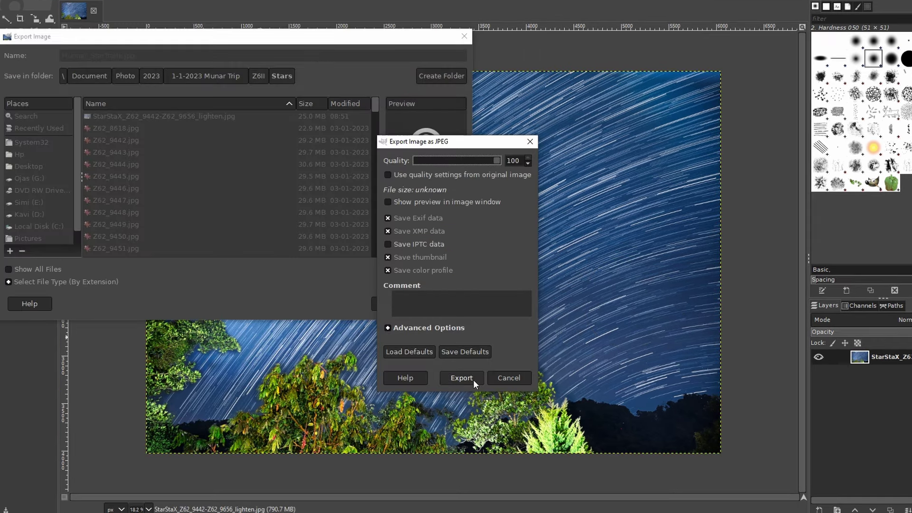
click(468, 377)
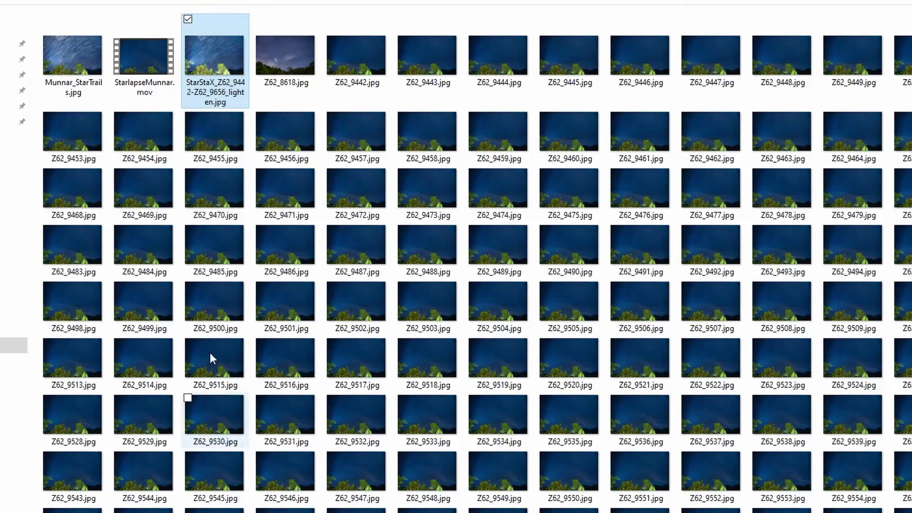
View the finished Munnar_StarTrails.jpg full screen
click(78, 61)
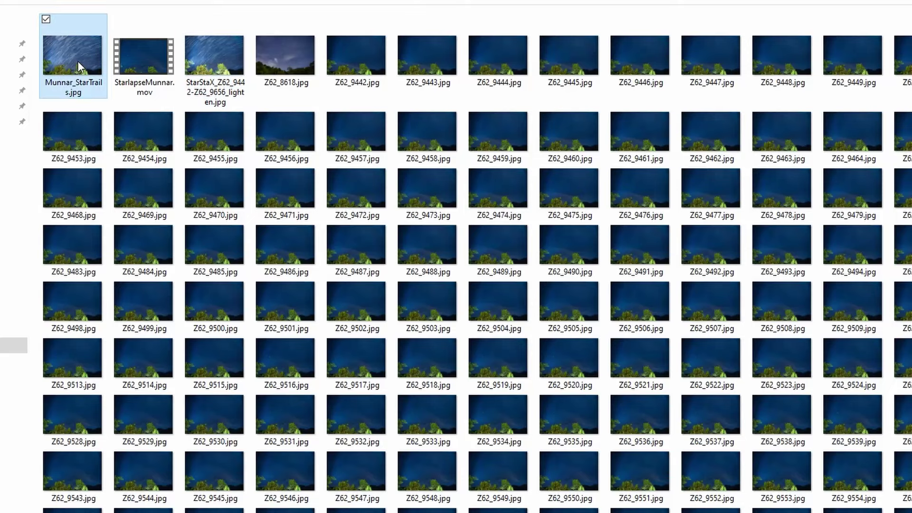
double_click(78, 61)
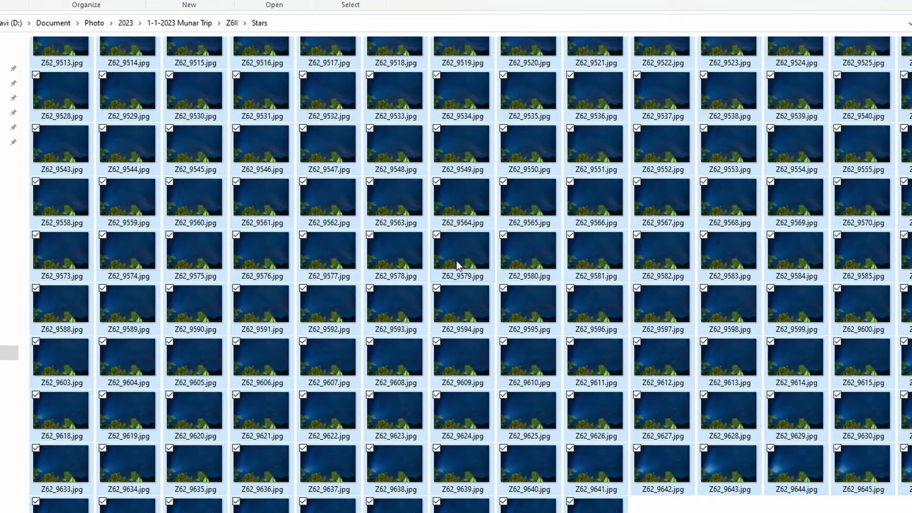
mouse_move(463, 258)
mouse_down()
mouse_move(441, 260)
mouse_move(449, 260)
mouse_up()
Clear the frame selection and play the StarlapseMunnar.mov timelapse
scroll(694, 362, up, 6)
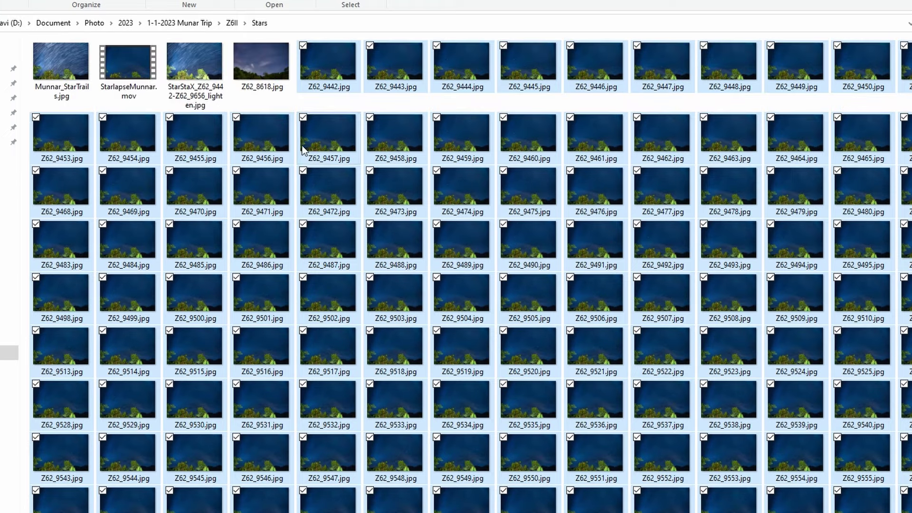
click(280, 101)
click(136, 62)
double_click(191, 98)
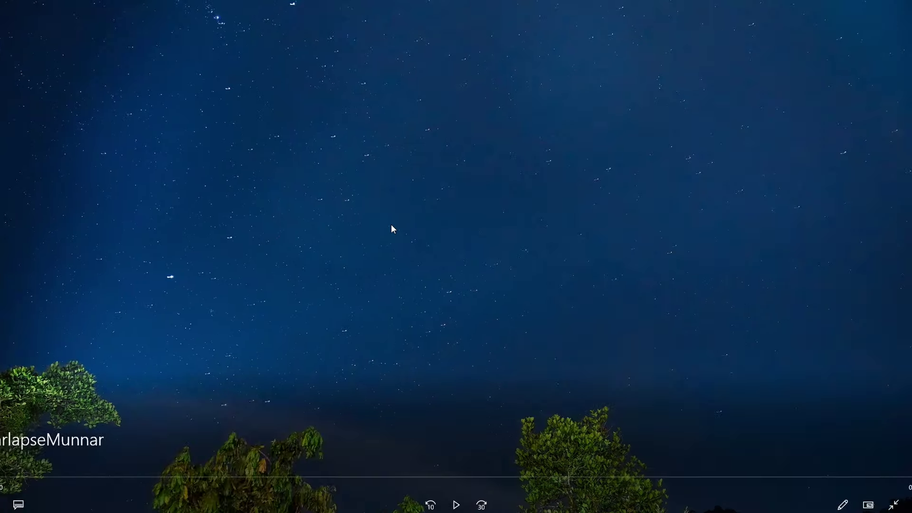